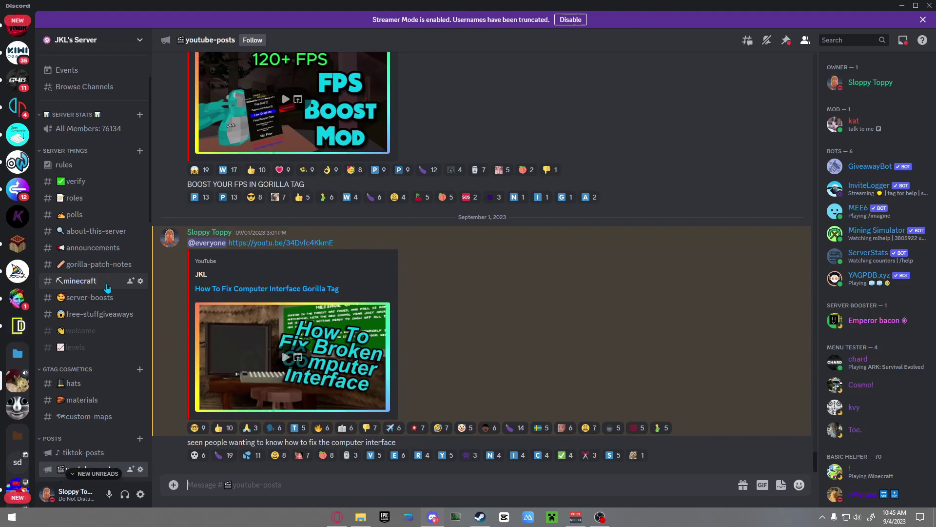
Open the verify channel in JKL's Server.
left_click(75, 180)
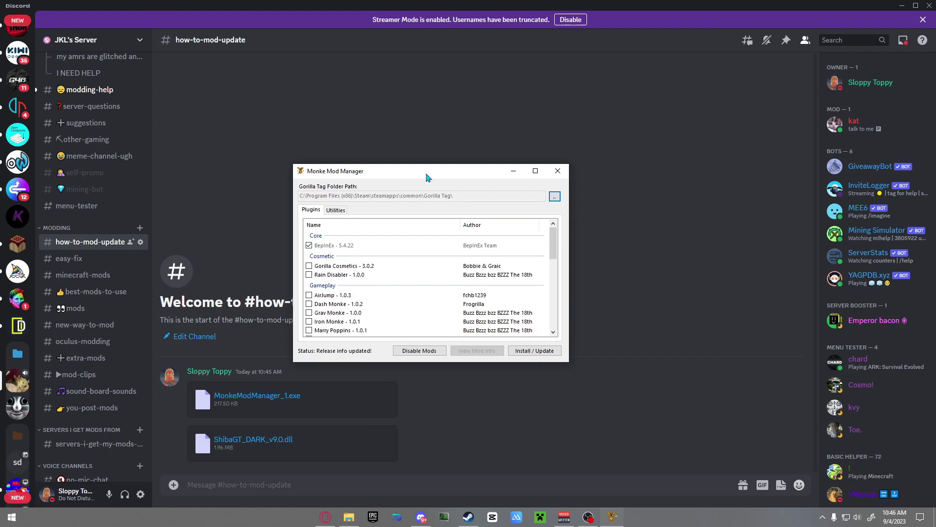
Start choosing the game path in Monke Mod Manager, and browse Gorilla Tag's local files from the Steam library.
left_click(558, 197)
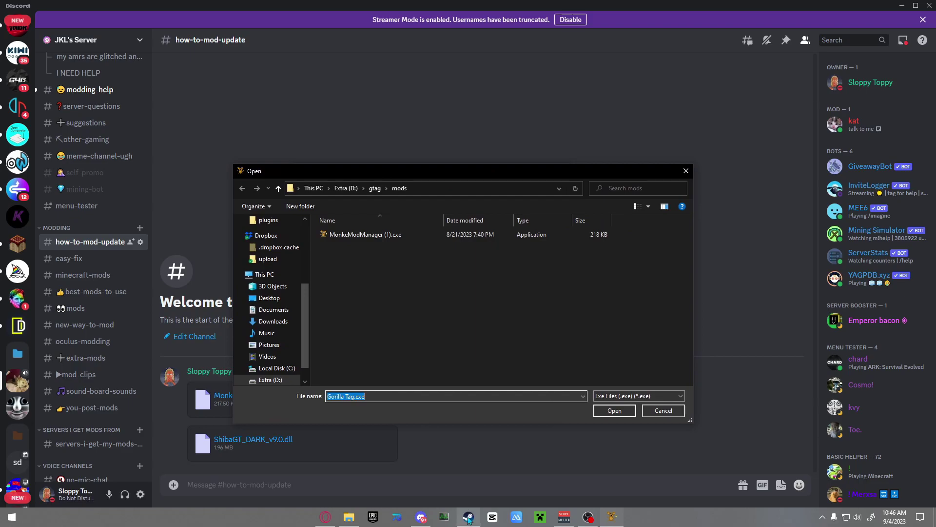
left_click(468, 518)
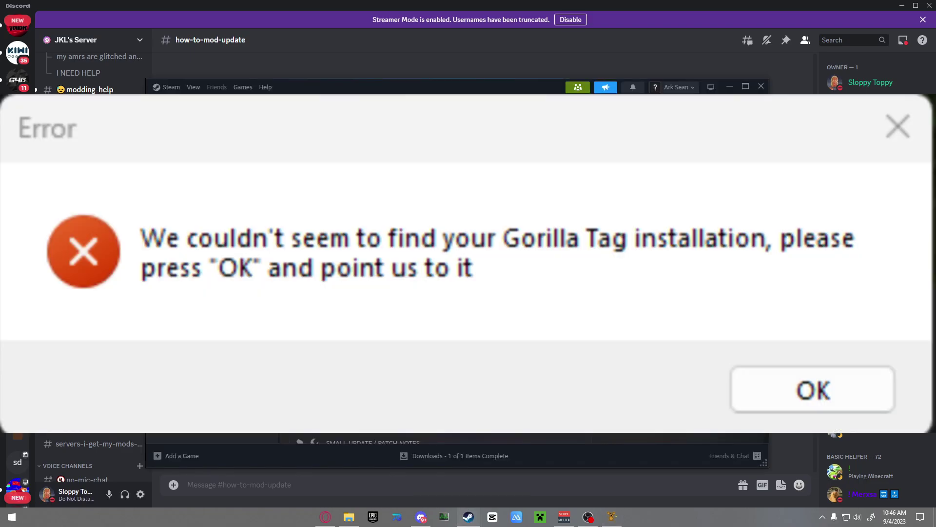
right_click(215, 166)
mouse_move(238, 222)
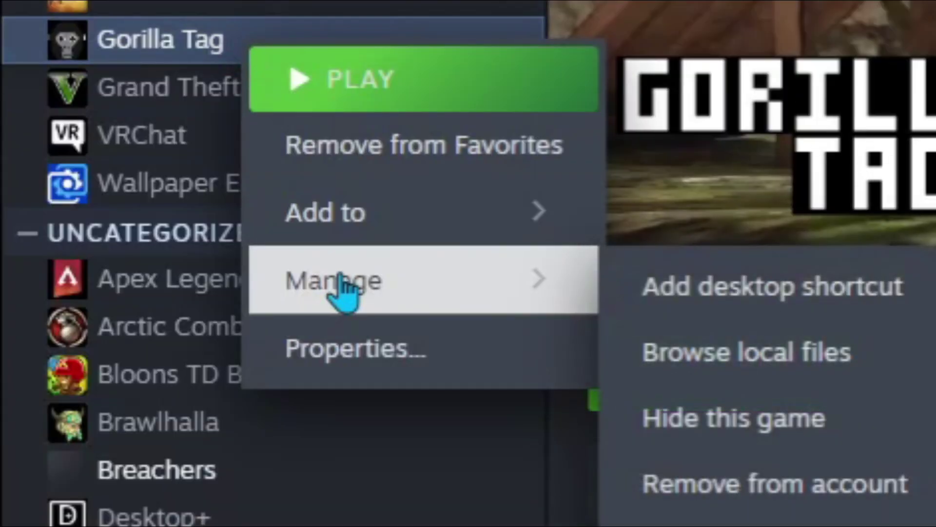
left_click(723, 354)
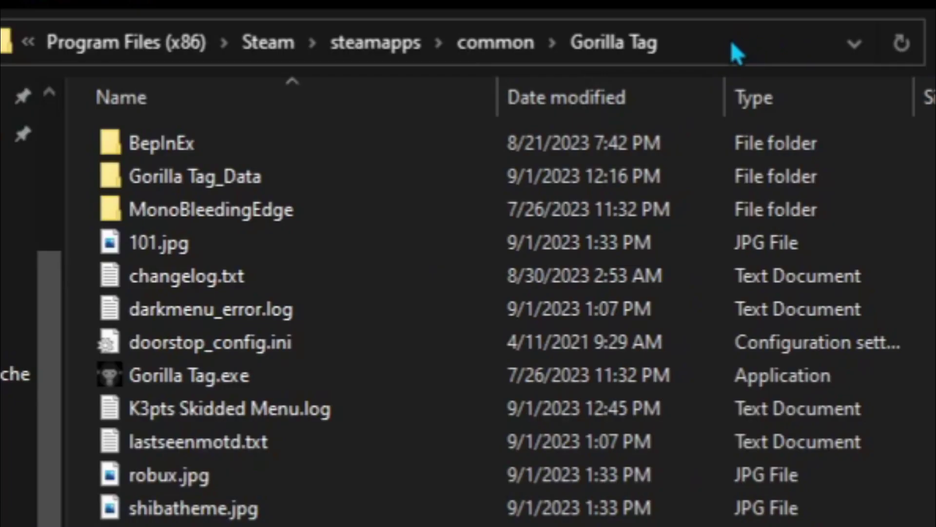
Copy the full path of the Gorilla Tag installation folder.
left_click(731, 44)
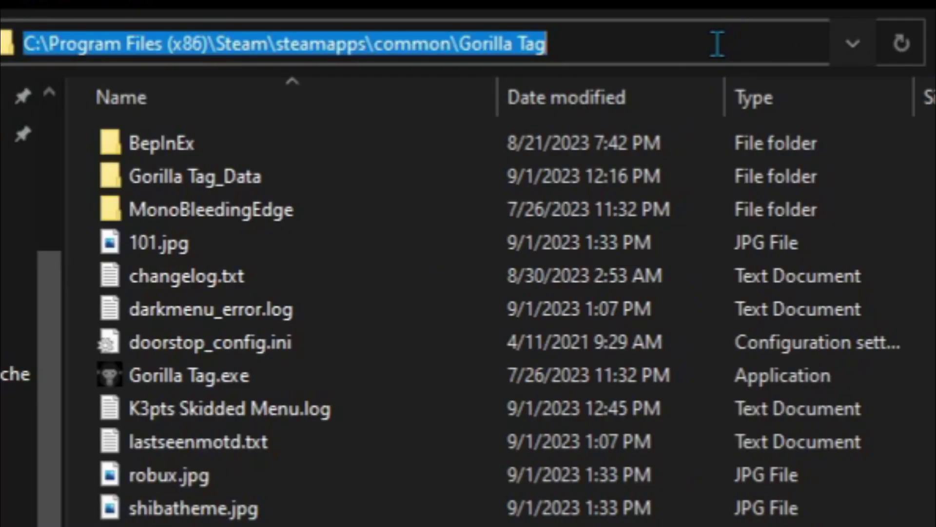
right_click(480, 42)
left_click(555, 142)
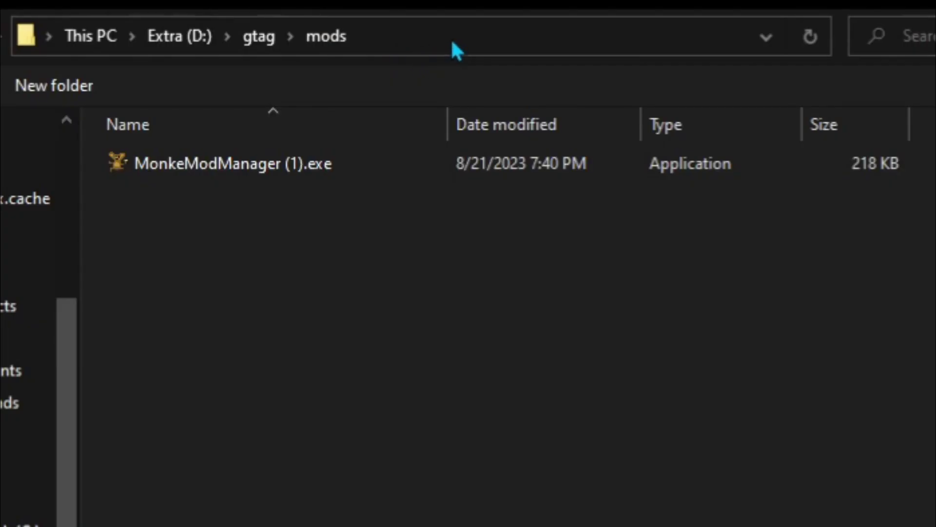
Go to the copied path C:\Program Files (x86)\Steam\steamapps\common\Gorilla Tag in the Open dialog and choose Gorilla Tag.exe.
left_click(451, 38)
key("ctrl+v")
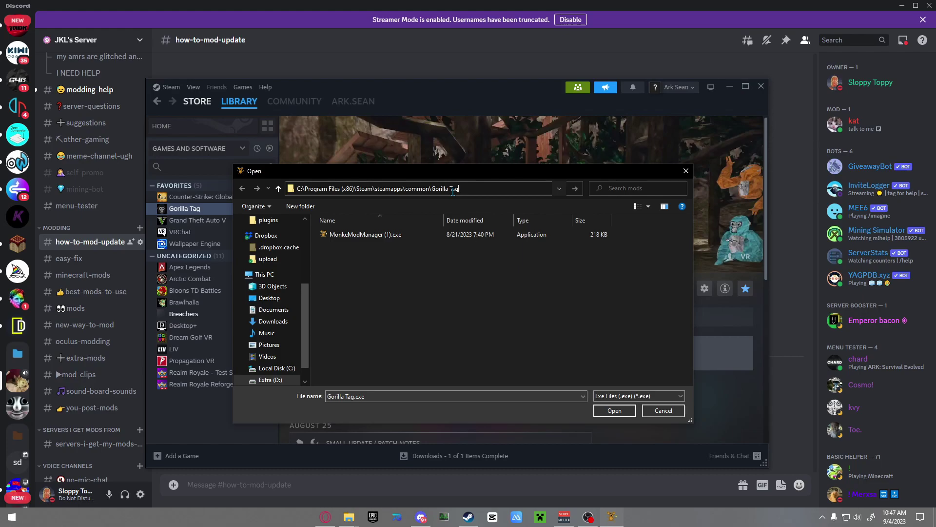
key("Return")
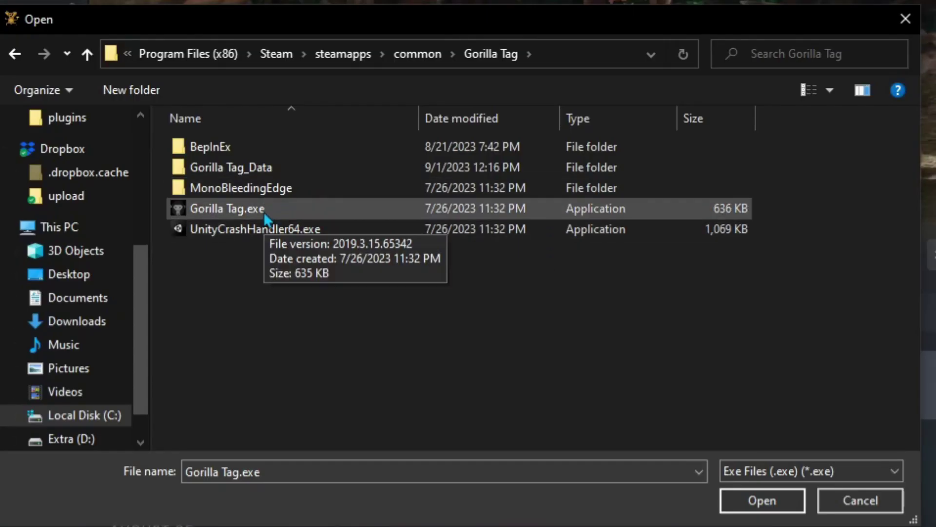
double_click(264, 212)
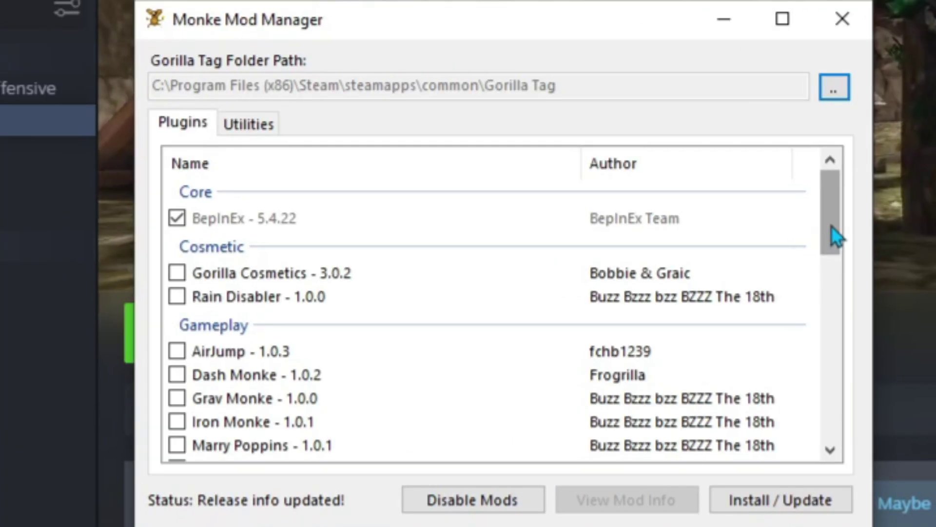
Select the Haunted Mod Menu, Computer Interface, Newtonsoft.JSON and TMPLoader plugins and install them.
left_click_drag(831, 222, 831, 356)
left_click(177, 288)
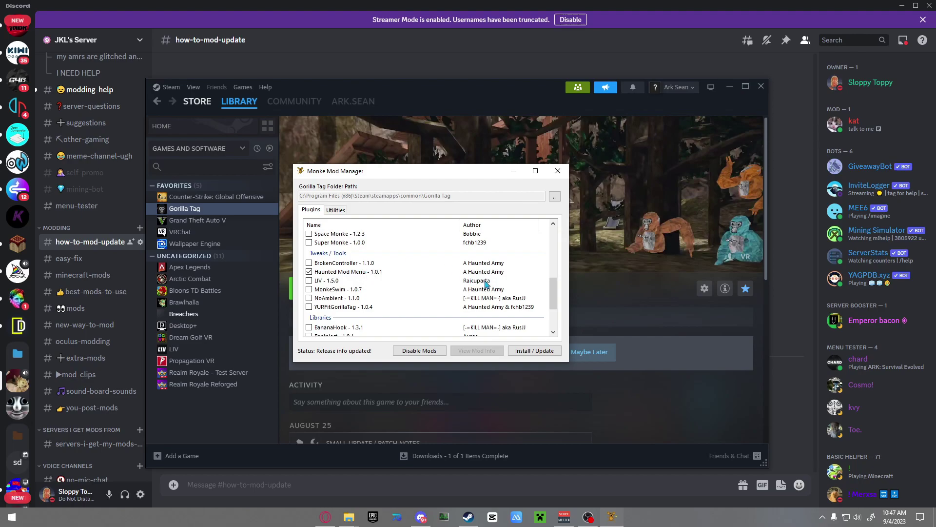
scroll(549, 293, "down", 3)
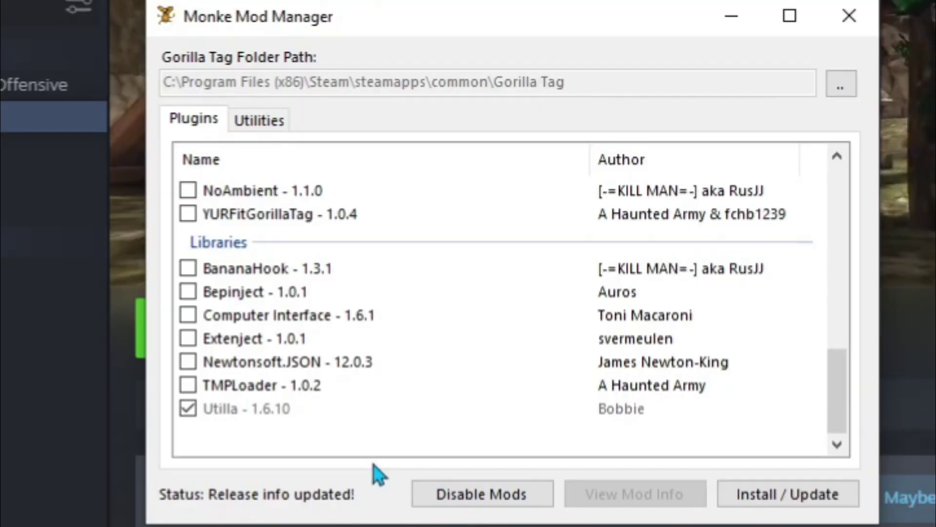
left_click(188, 315)
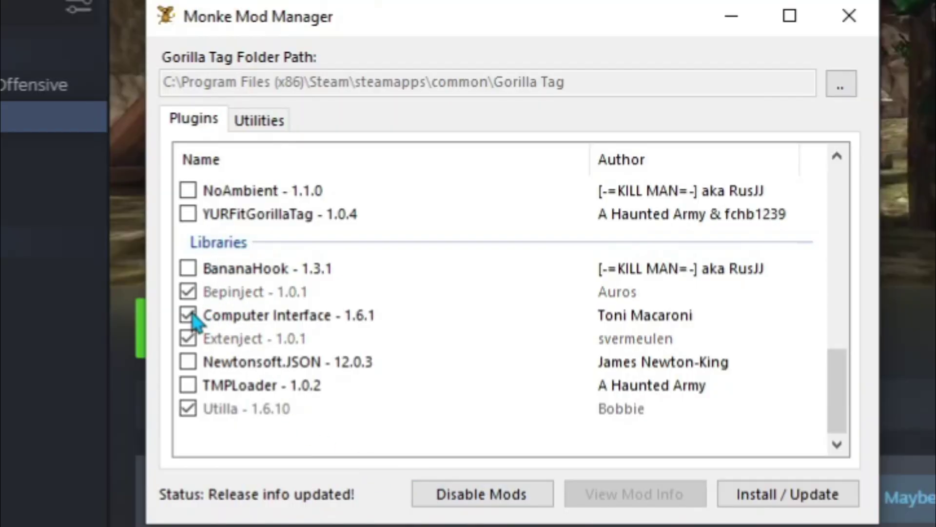
left_click(188, 362)
left_click(189, 384)
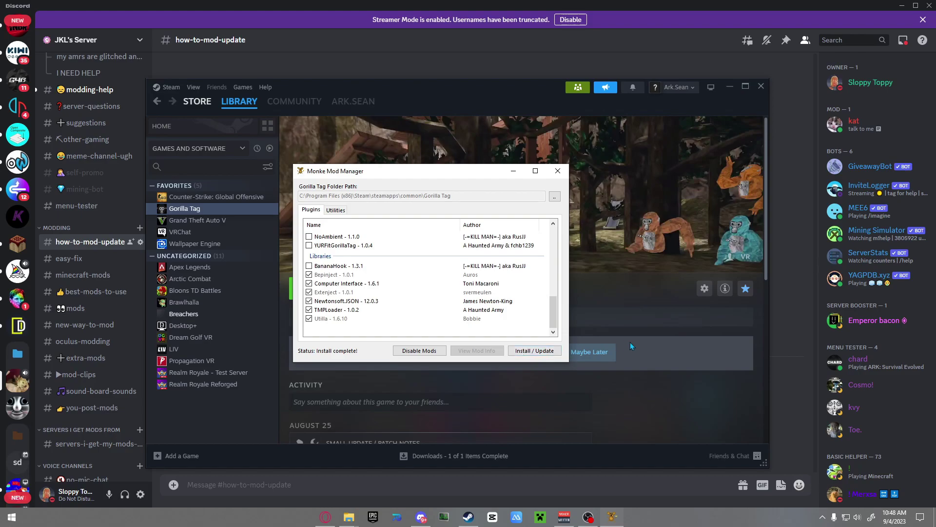
Switch to Discord, return to Monke Mod Manager, and open the game folder from its utilities.
key("alt+Tab")
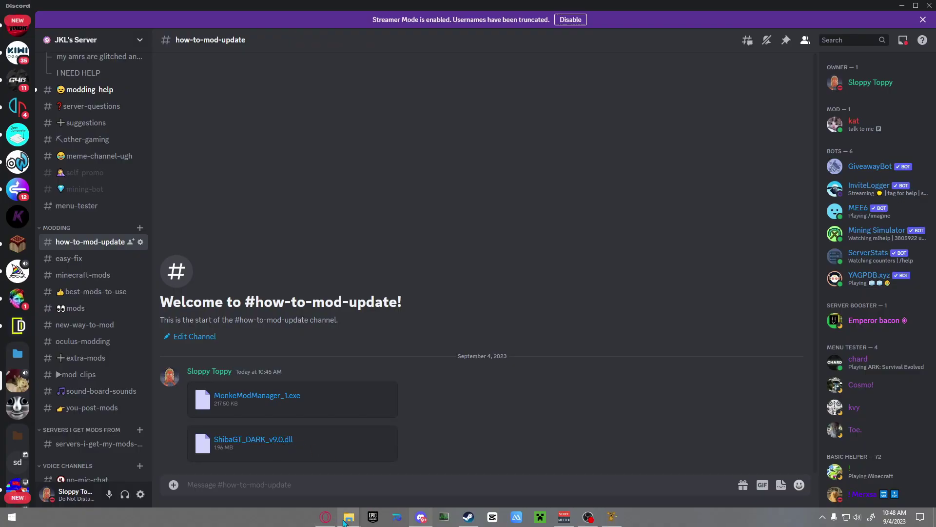
mouse_move(345, 521)
mouse_move(398, 482)
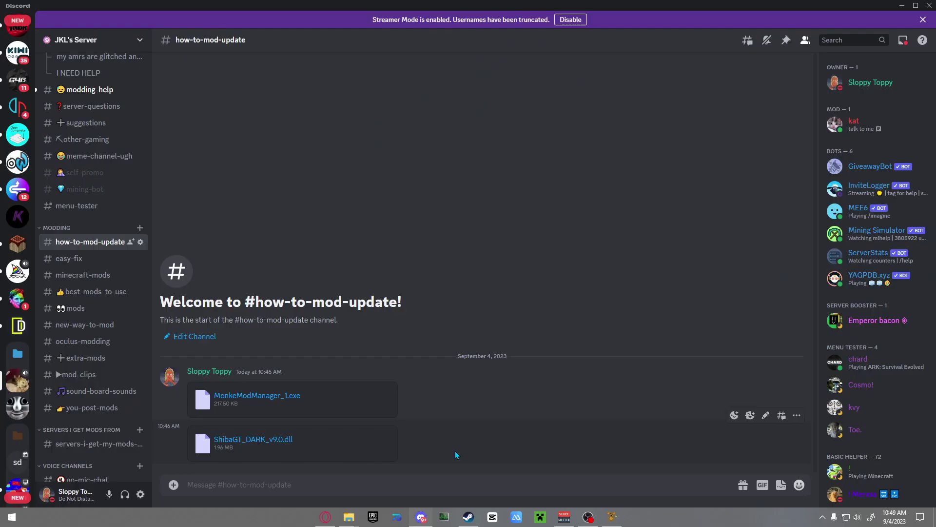
left_click(612, 516)
left_click(224, 118)
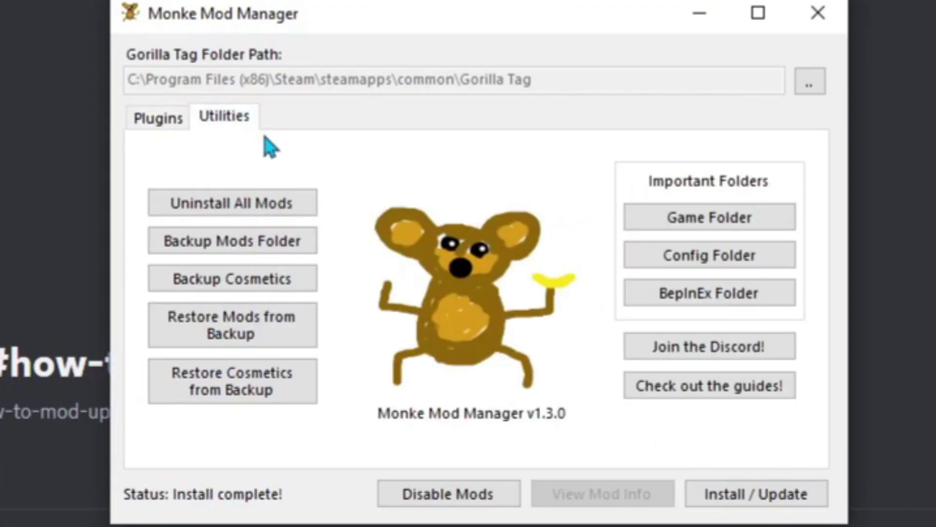
left_click(630, 227)
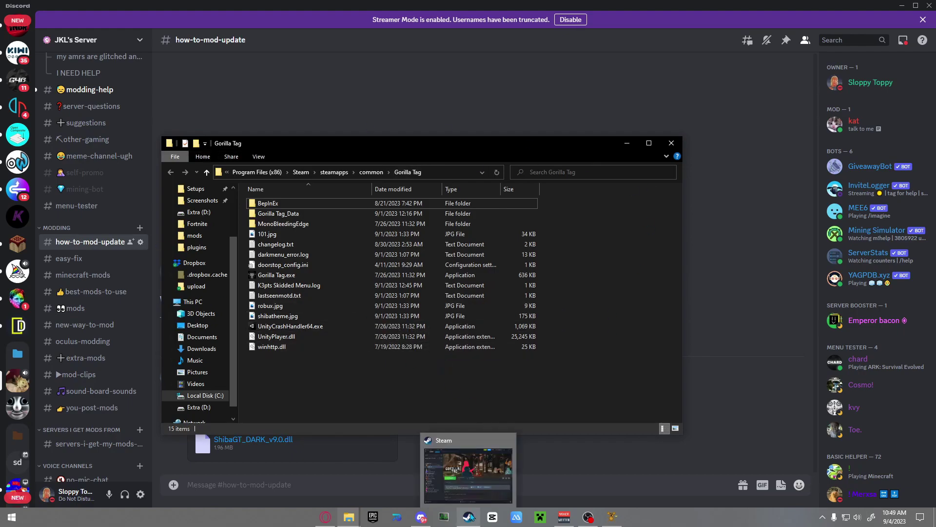
Switch to Steam, browse Gorilla Tag's local files, and bring the Gorilla Tag folder window forward.
left_click(473, 517)
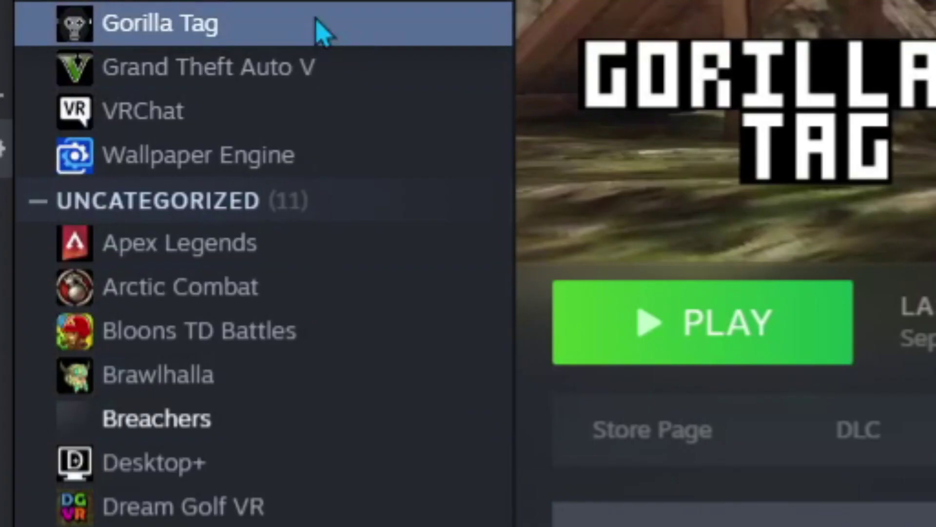
right_click(228, 209)
mouse_move(599, 221)
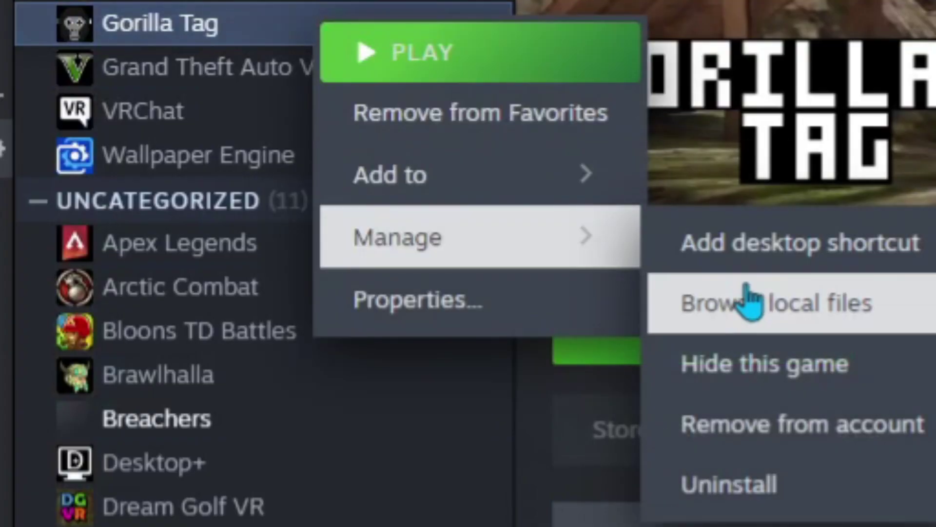
left_click(751, 302)
mouse_move(349, 517)
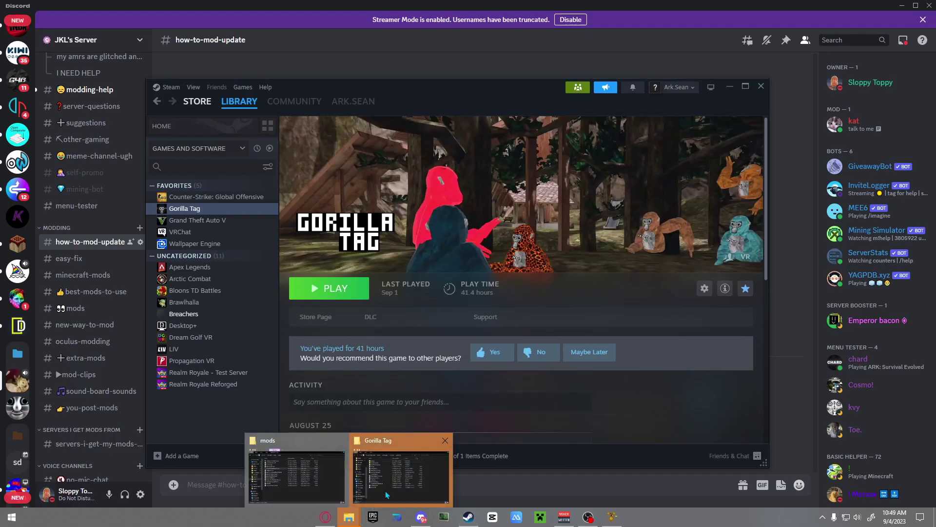
left_click(431, 466)
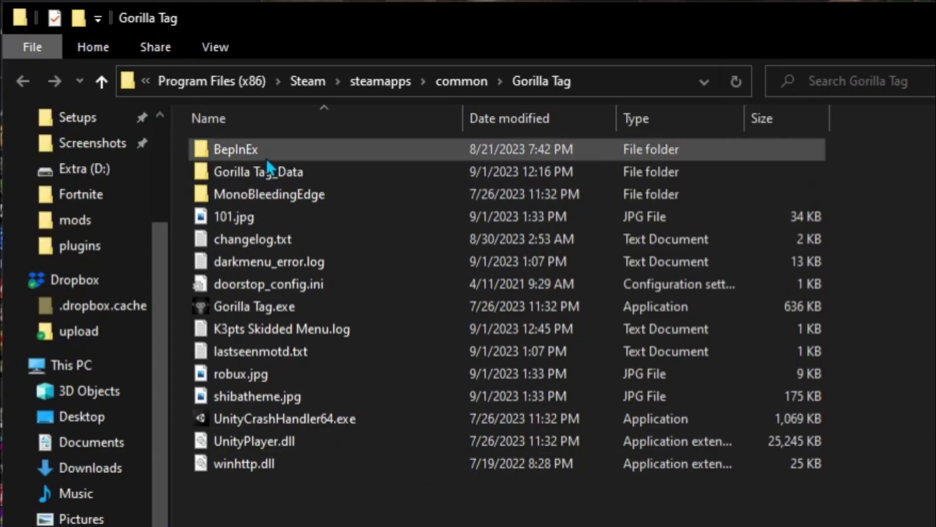
Open the BepInEx plugins folder and examine the installed mod folders and ShibaGT_DARK_v9.0.dll.
double_click(267, 155)
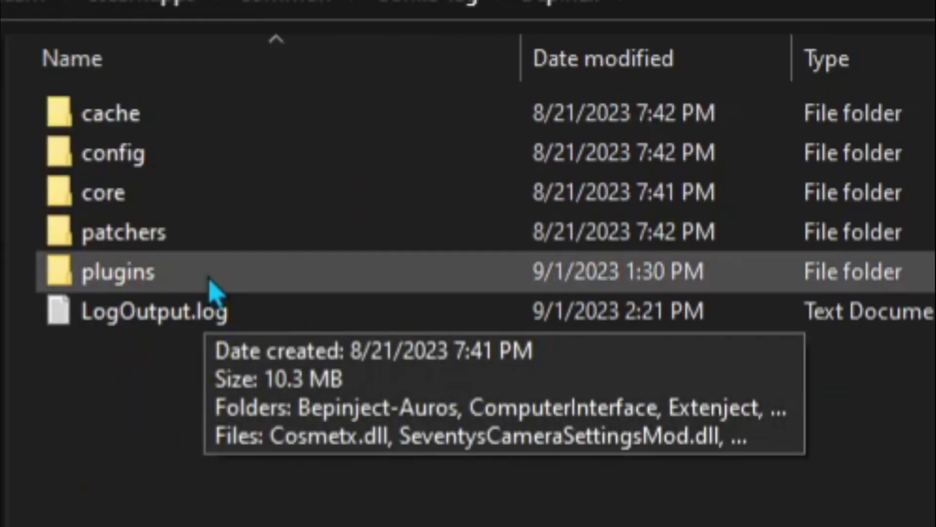
double_click(210, 286)
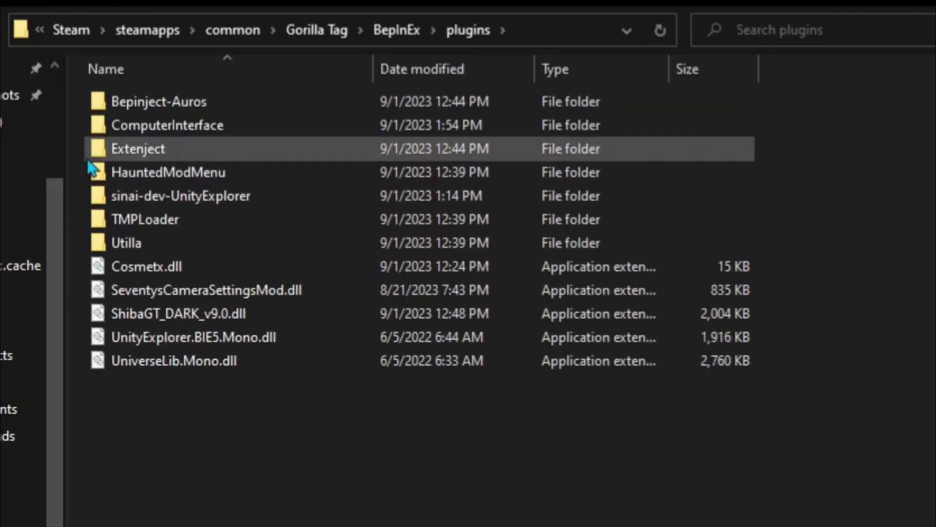
left_click_drag(74, 97, 100, 178)
left_click_drag(78, 215, 104, 246)
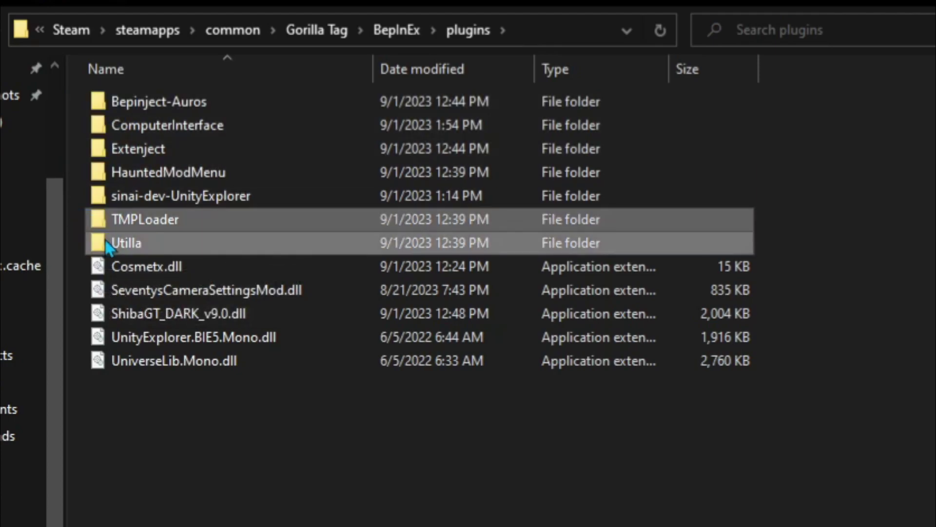
left_click(307, 491)
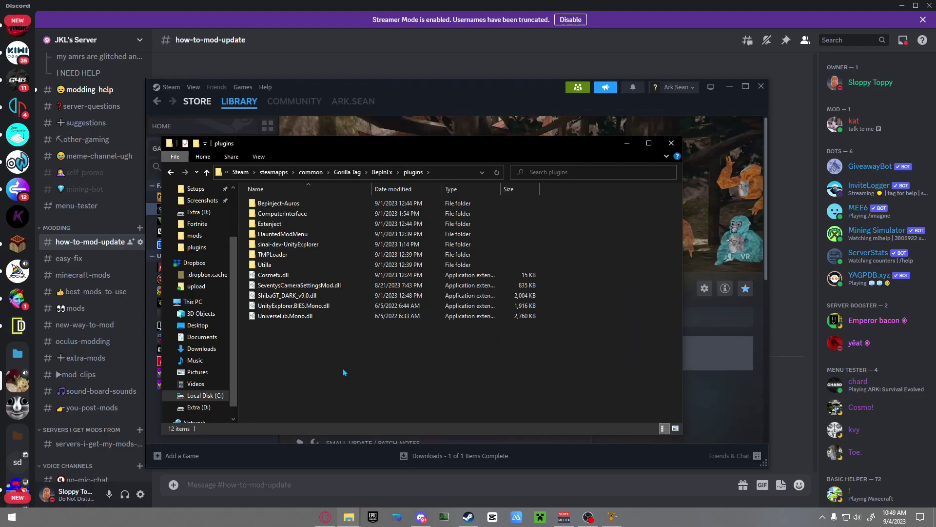
left_click(293, 296)
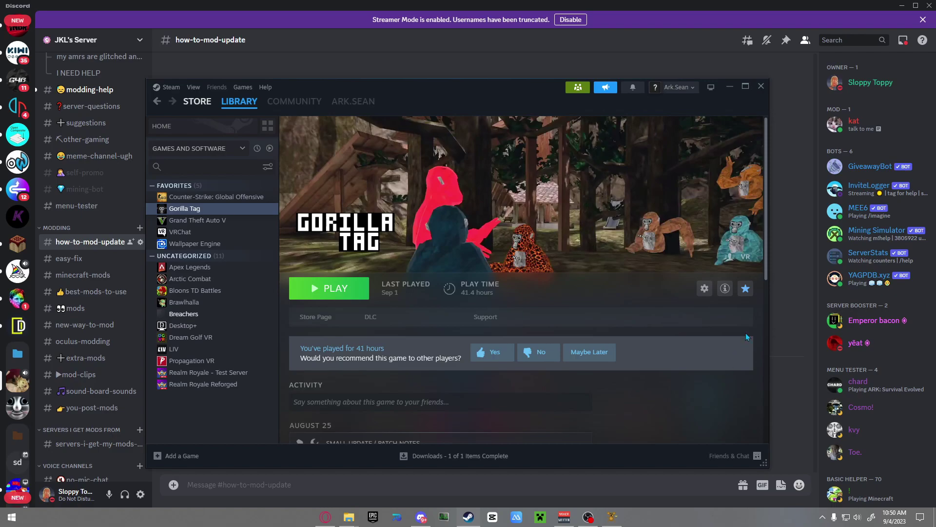
left_click(845, 88)
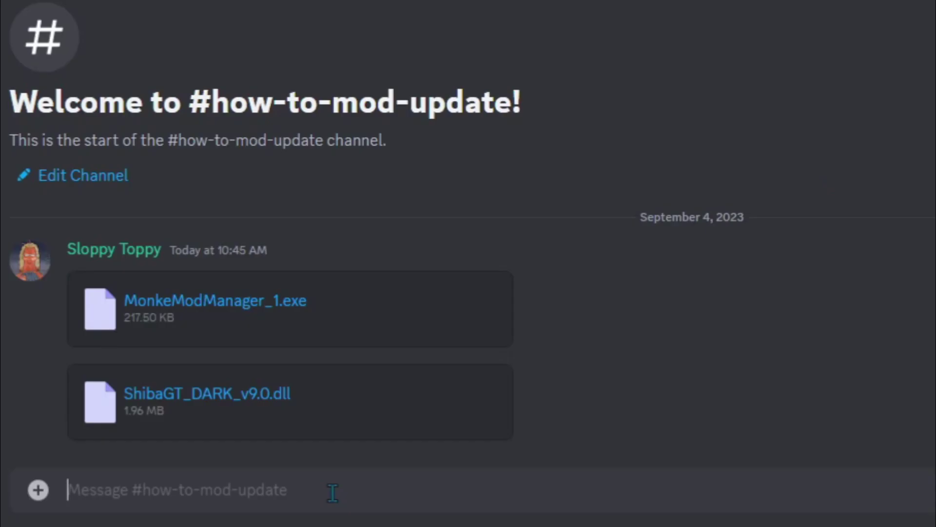
type("@jkl")
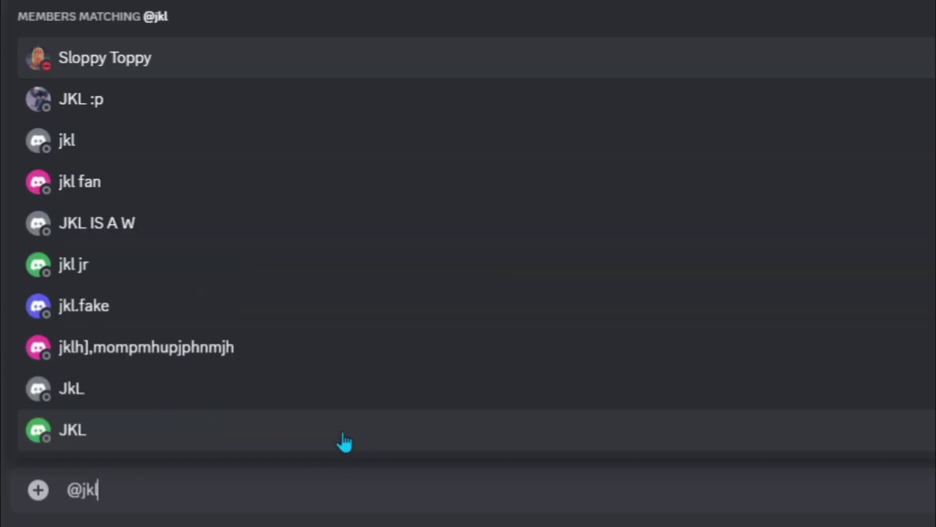